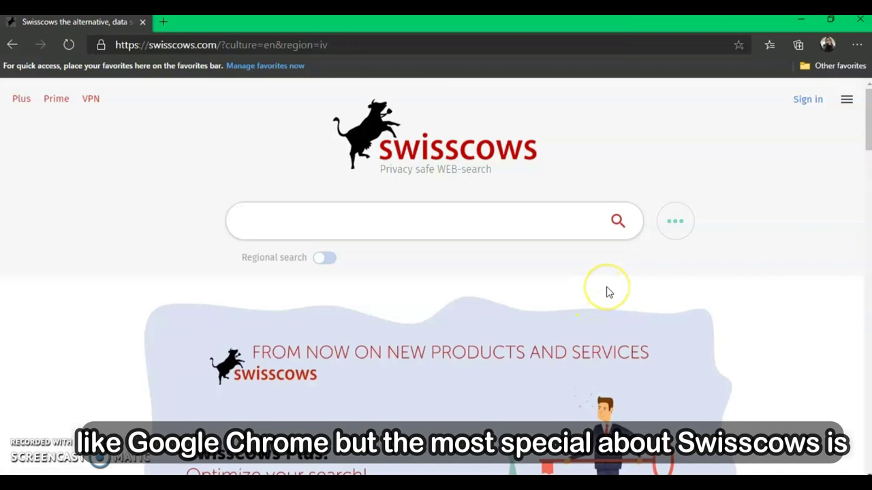
pyautogui.scroll(-10, 608, 291)
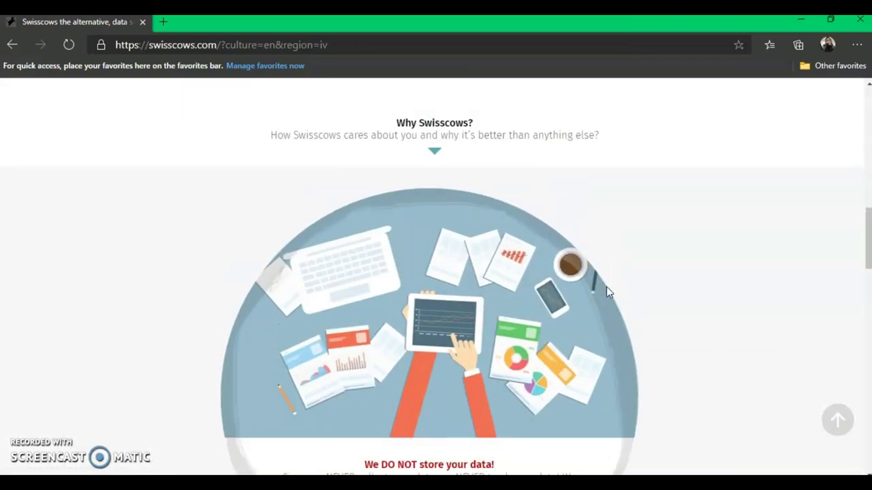
pyautogui.scroll(-1, 605, 289)
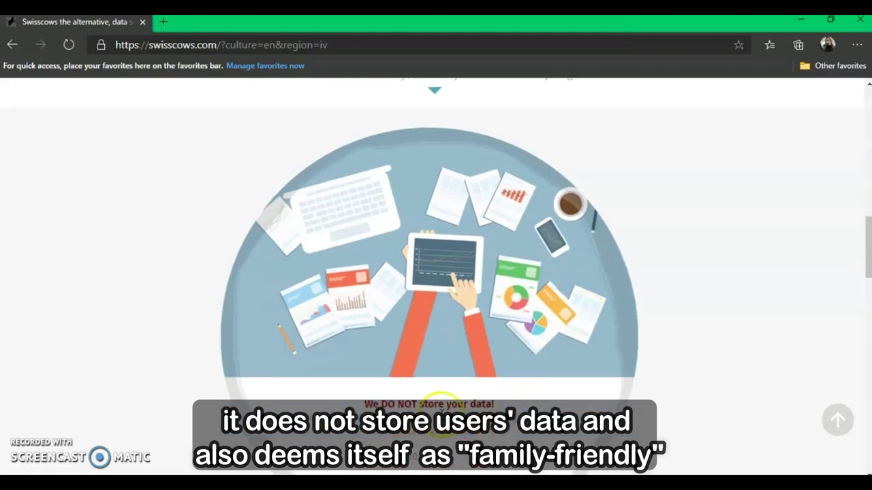
pyautogui.scroll(-2, 562, 400)
pyautogui.scroll(-5, 554, 394)
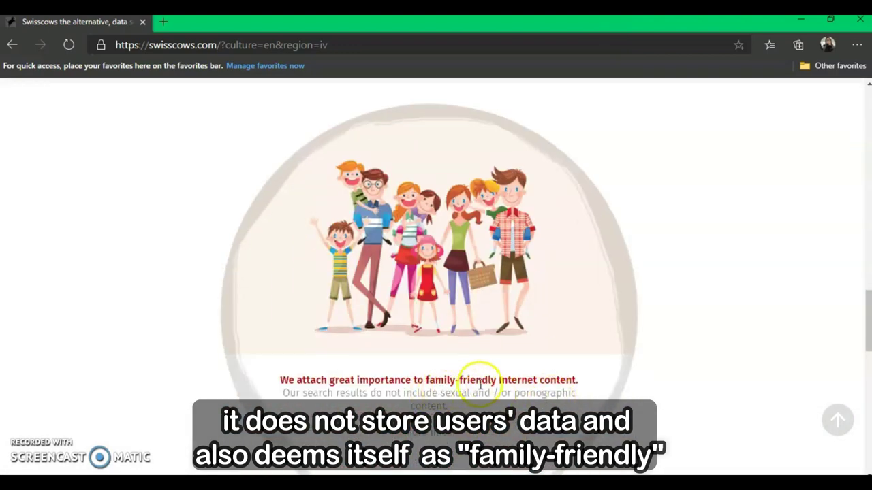
pyautogui.scroll(-2, 496, 387)
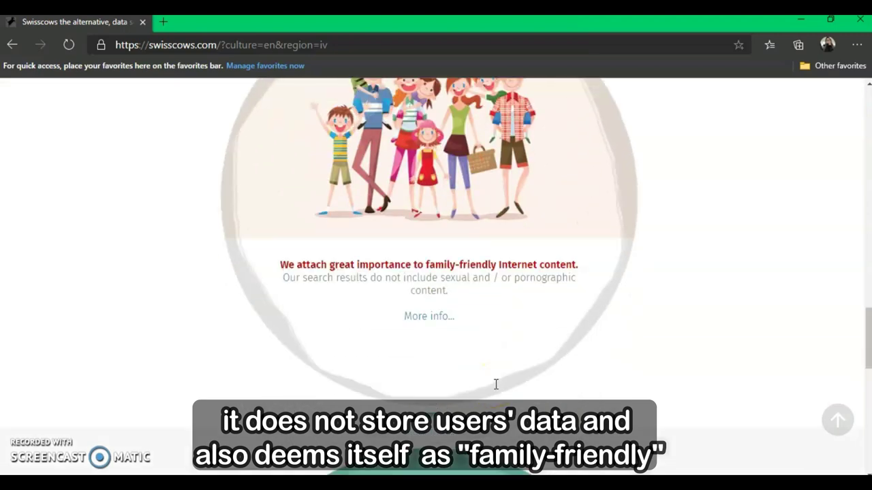
pyautogui.scroll(-5, 496, 389)
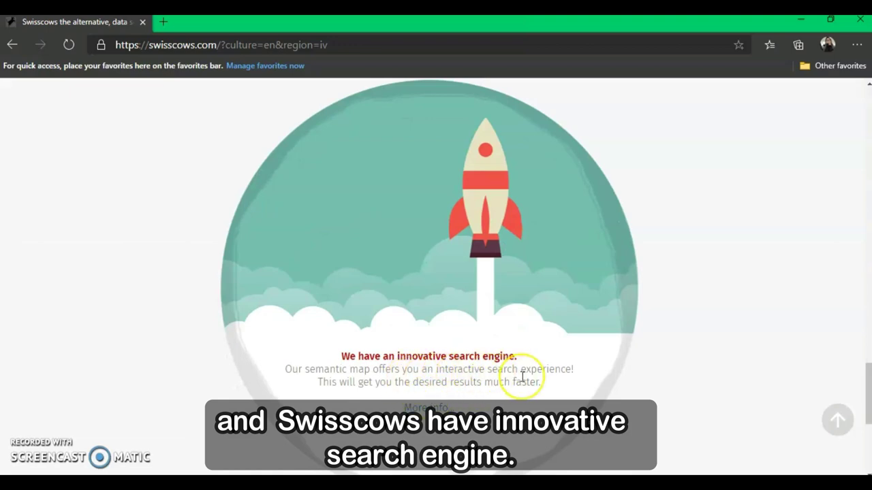
pyautogui.scroll(12, 522, 376)
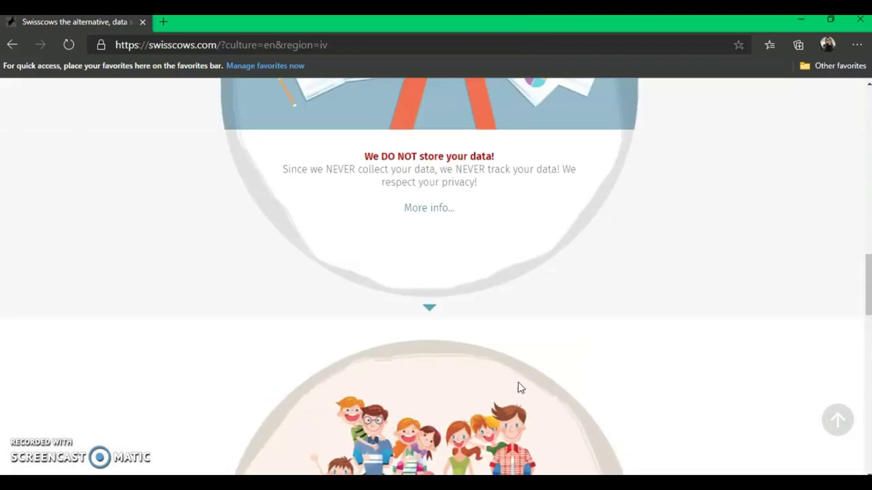
pyautogui.scroll(3, 516, 388)
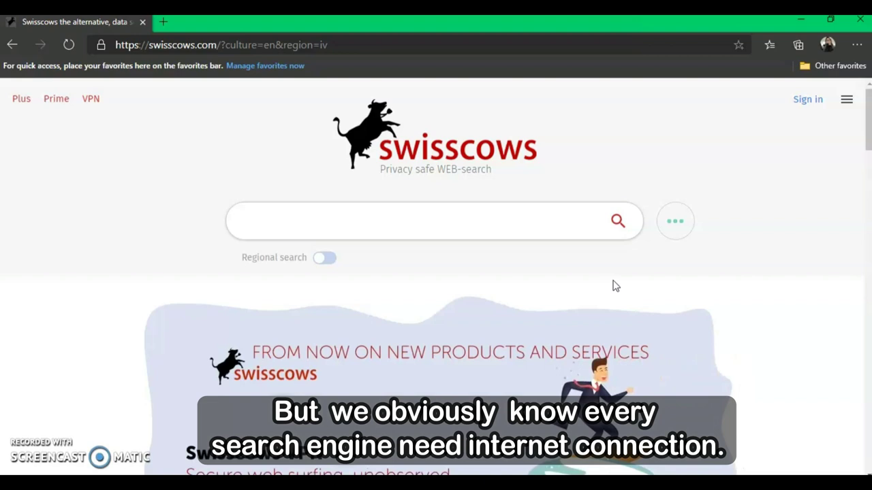
# Step: Switch on regional search and pick Malaysia from the country list
pyautogui.click(561, 289)
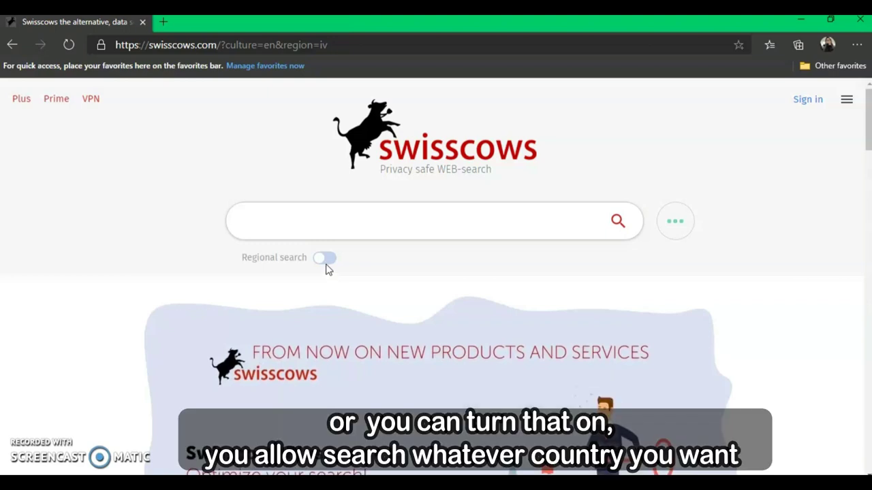
pyautogui.click(327, 263)
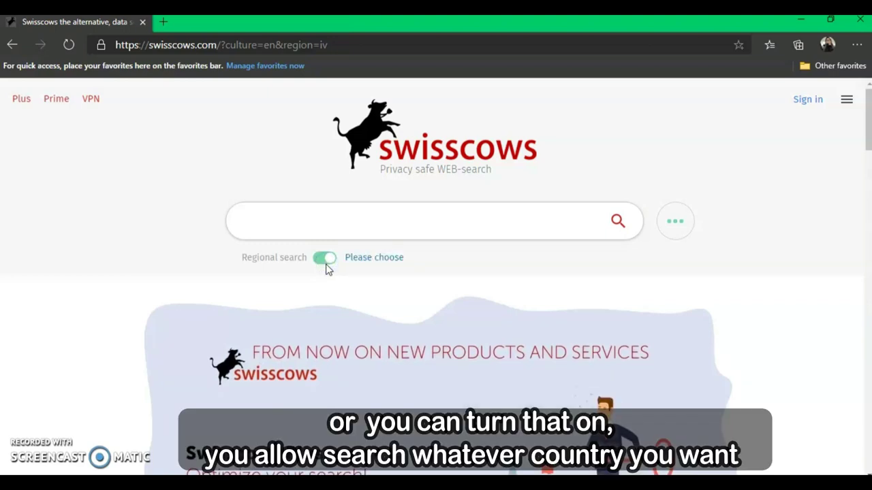
pyautogui.click(354, 258)
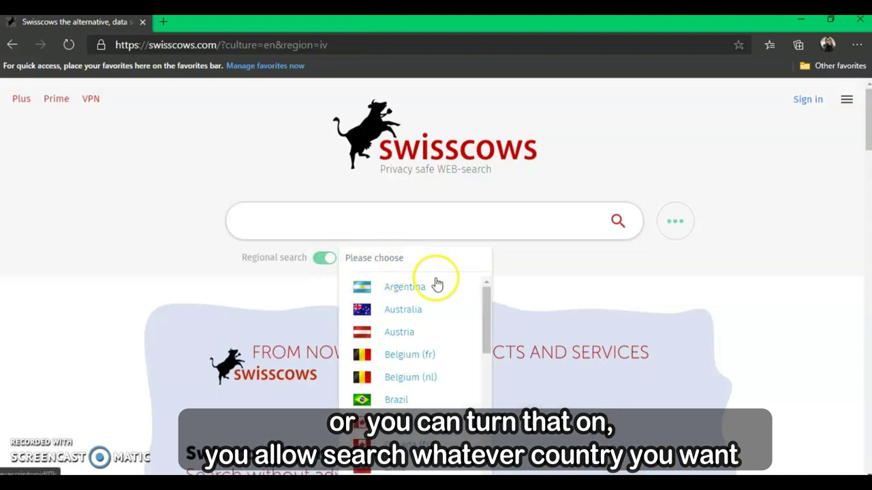
pyautogui.moveTo(487, 306); pyautogui.dragTo(466, 407)
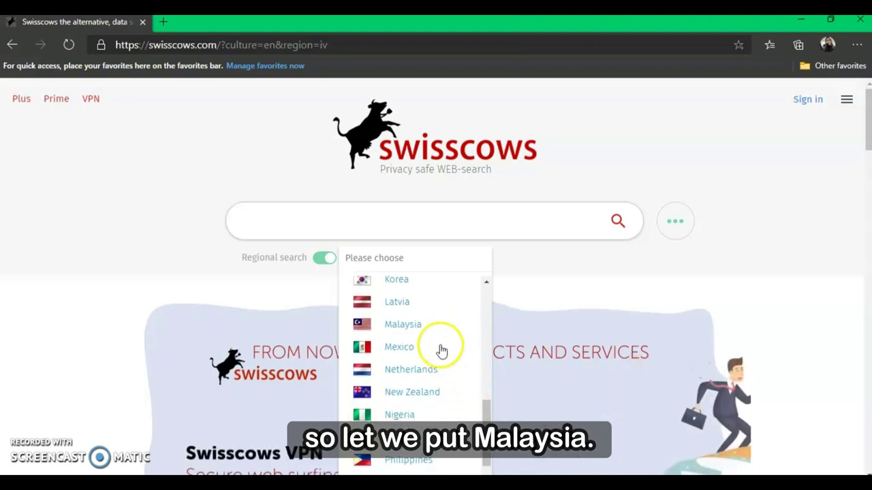
pyautogui.click(422, 327)
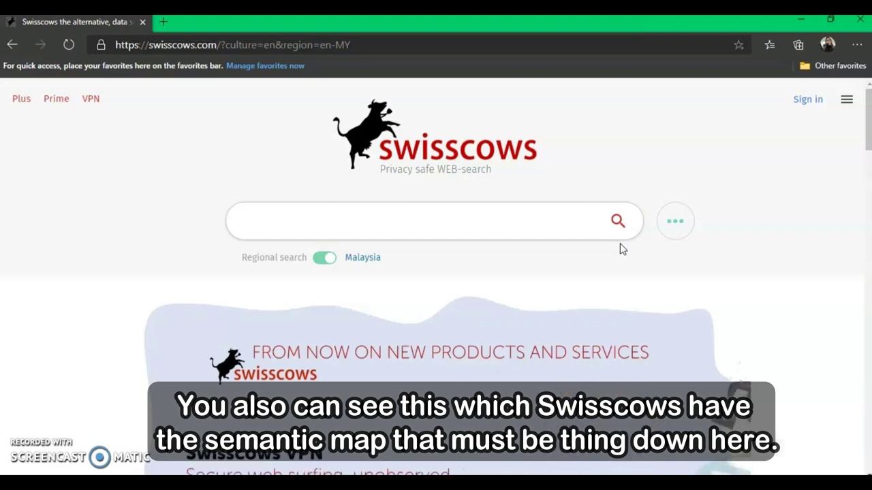
pyautogui.scroll(-5, 620, 249)
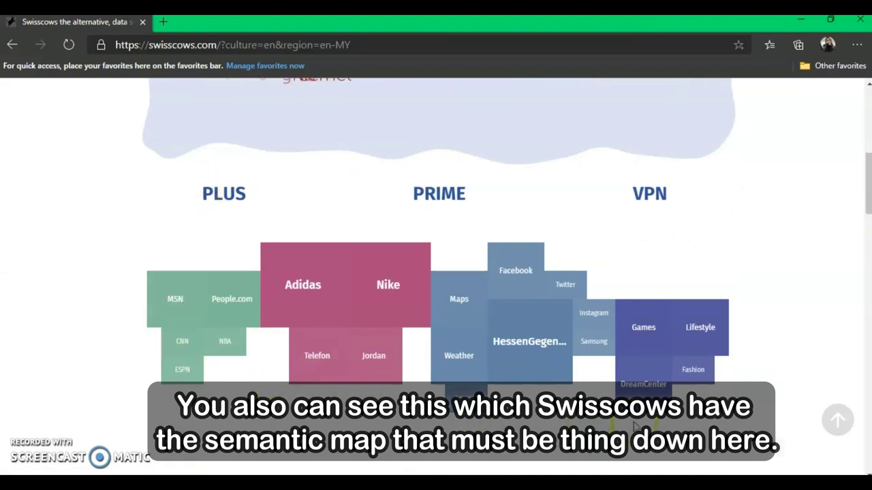
pyautogui.scroll(-1, 728, 219)
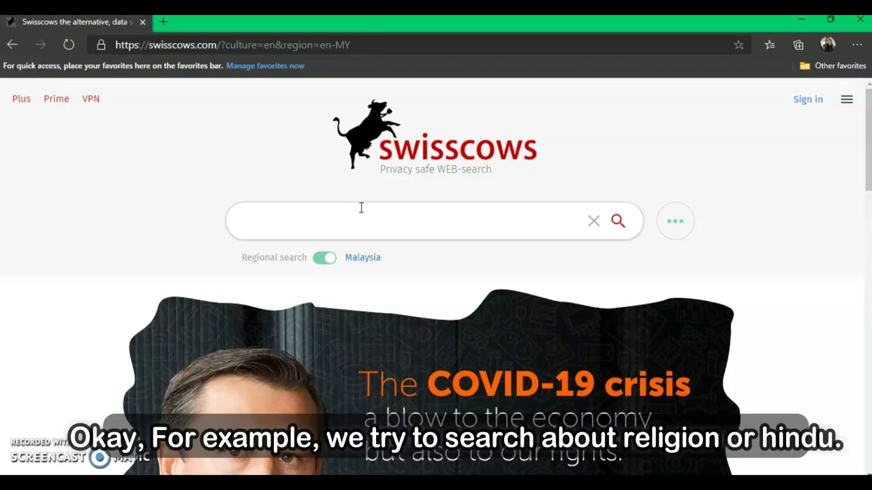
# Step: Enter 'religion OR hindu' in the search box and highlight the uppercase OR
pyautogui.write('religion ')
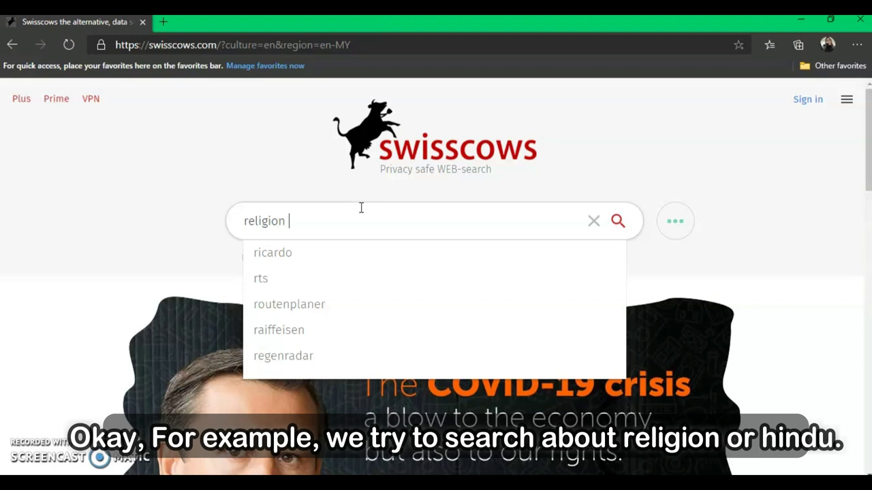
pyautogui.write('OR hindu')
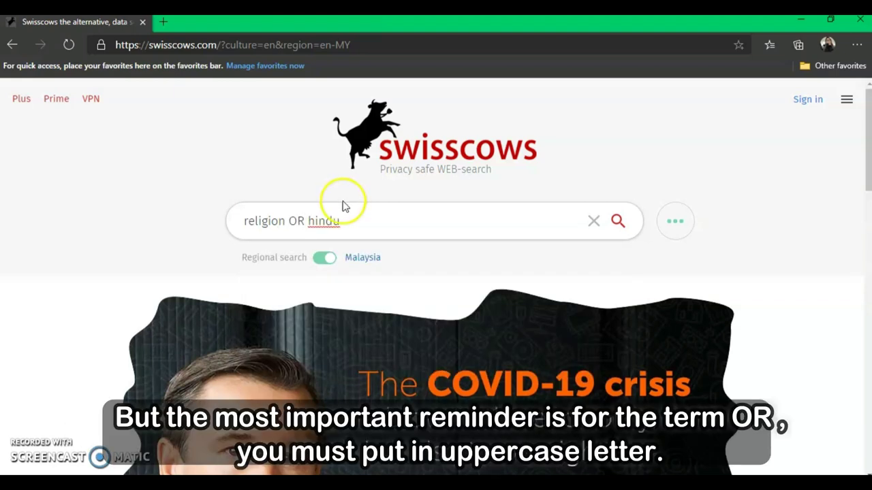
pyautogui.moveTo(288, 221); pyautogui.dragTo(304, 221)
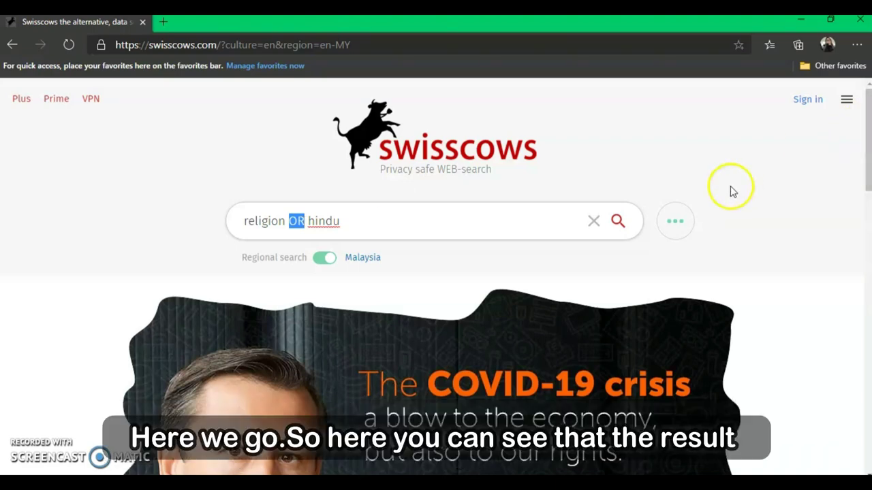
pyautogui.click(620, 222)
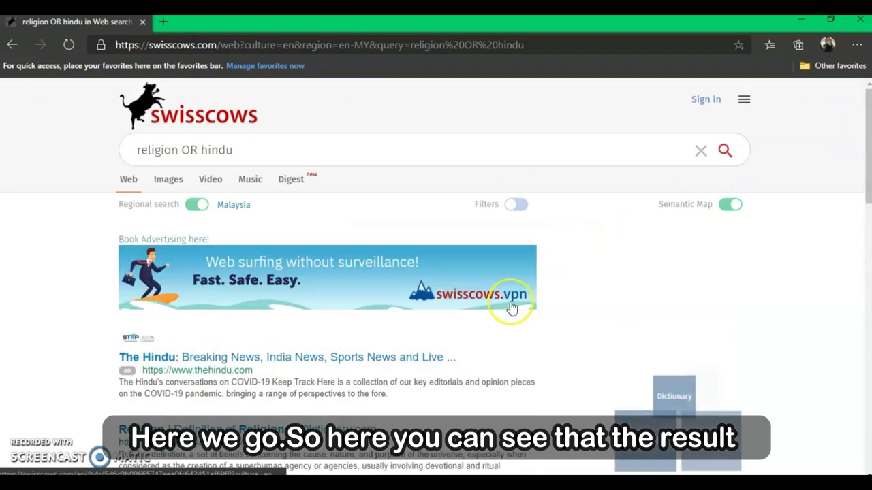
pyautogui.scroll(-3, 451, 286)
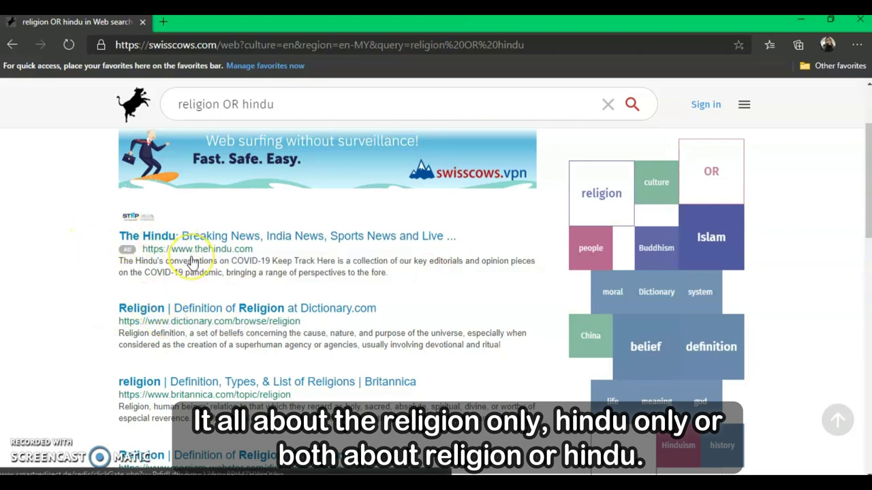
pyautogui.scroll(-1, 192, 262)
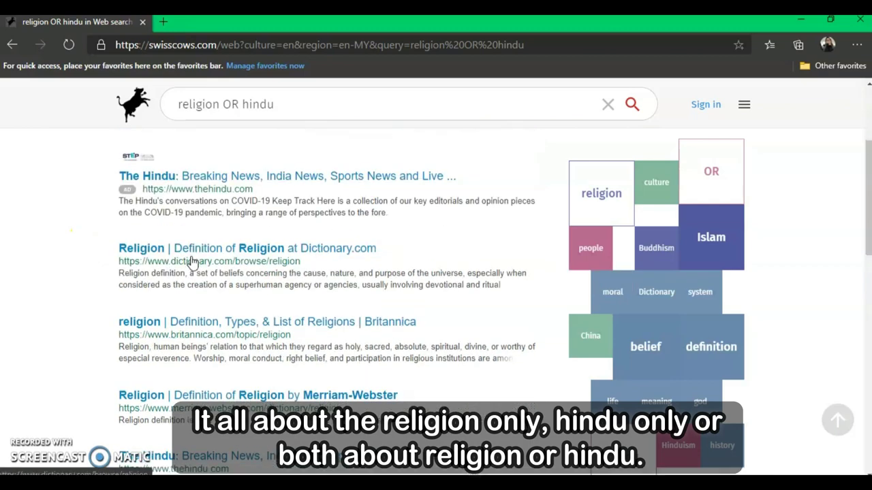
pyautogui.scroll(-1, 192, 263)
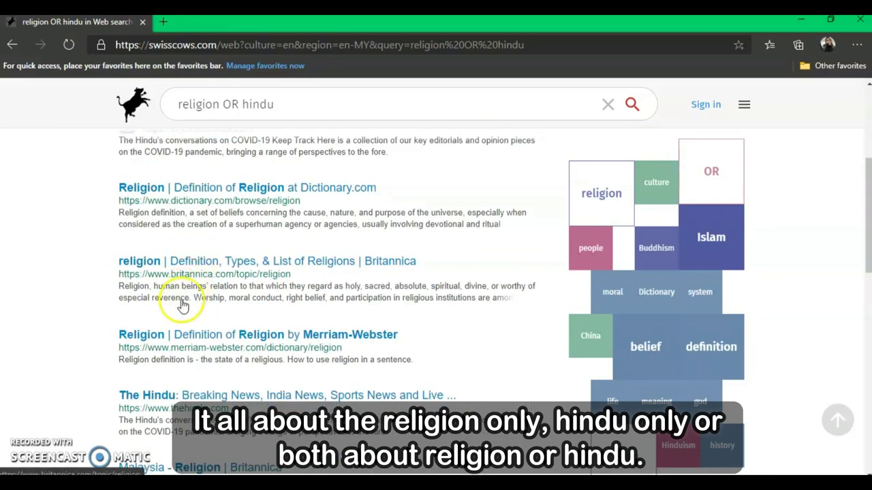
pyautogui.scroll(3, 300, 371)
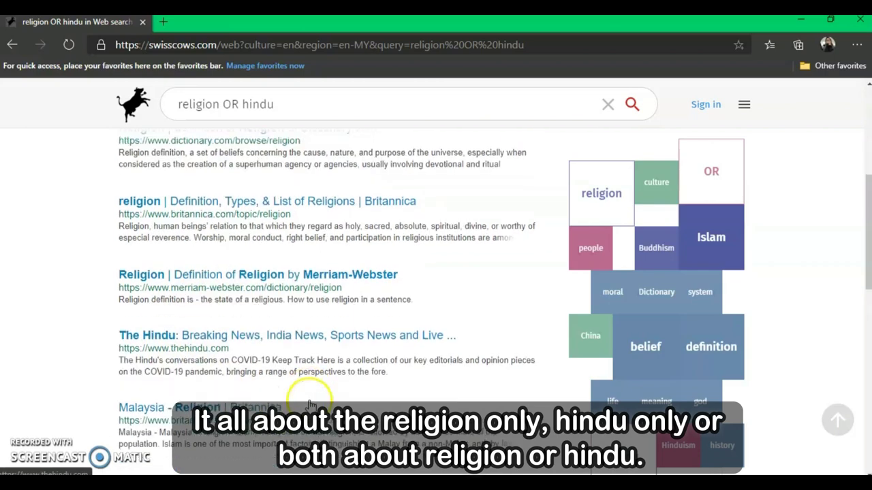
pyautogui.scroll(2, 303, 368)
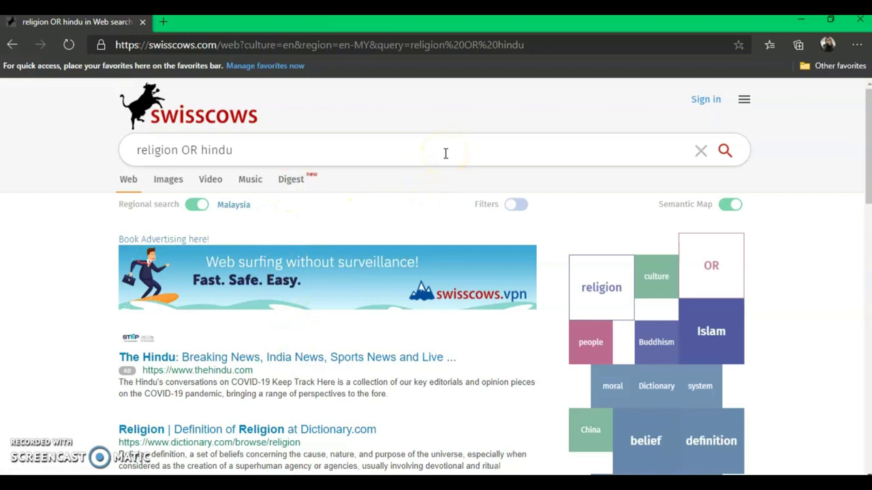
pyautogui.click(414, 150)
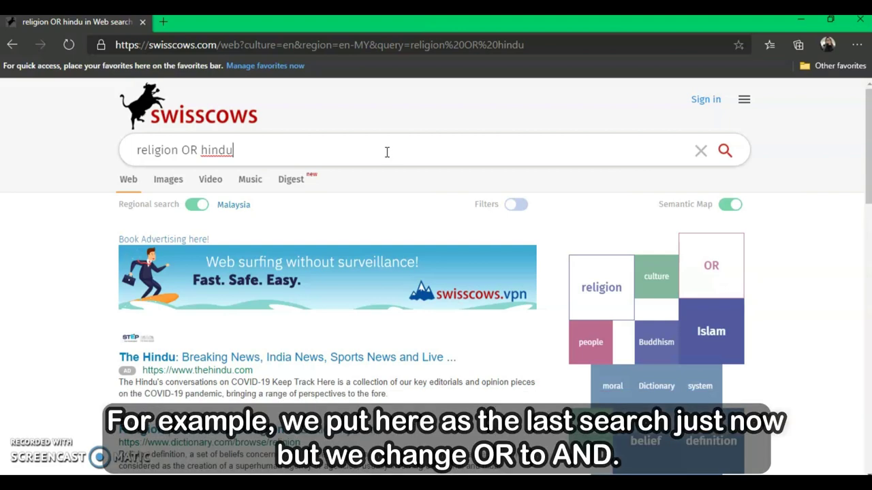
# Step: Swap OR for uppercase AND and search for 'religion AND hindu'
pyautogui.click(197, 152)
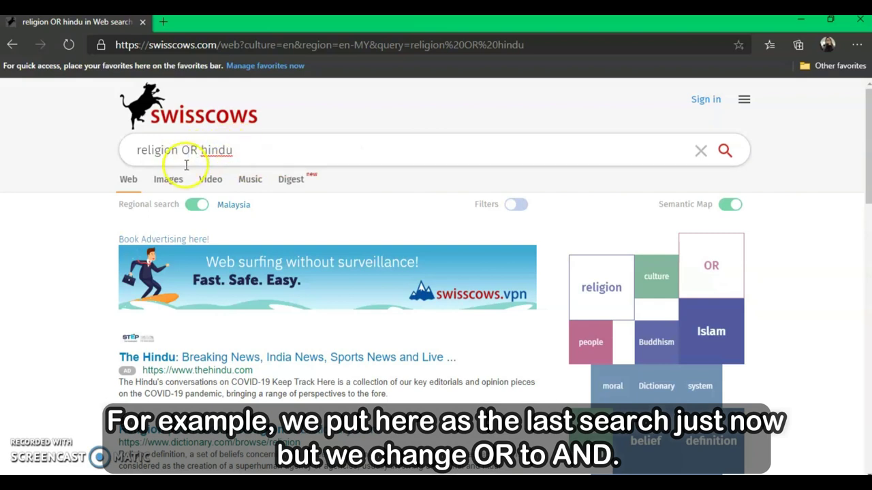
pyautogui.press('BackSpace')
pyautogui.press('BackSpace')
pyautogui.write('AND')
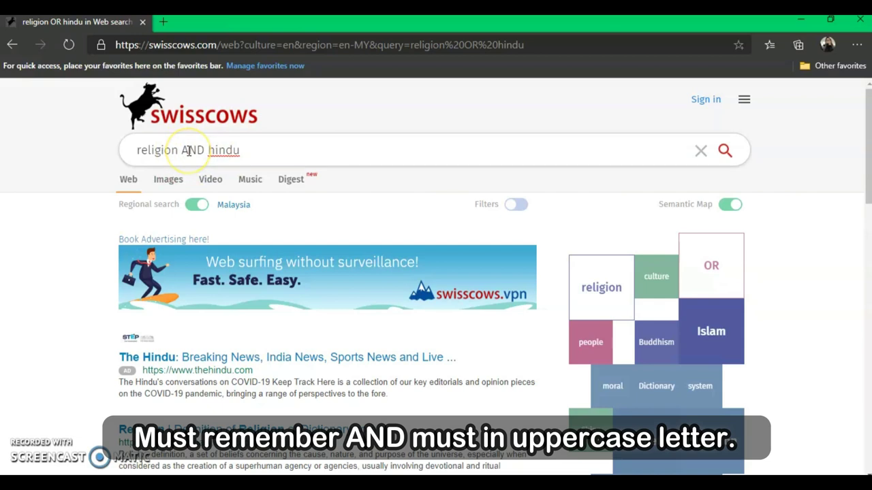
pyautogui.moveTo(181, 151); pyautogui.dragTo(203, 149)
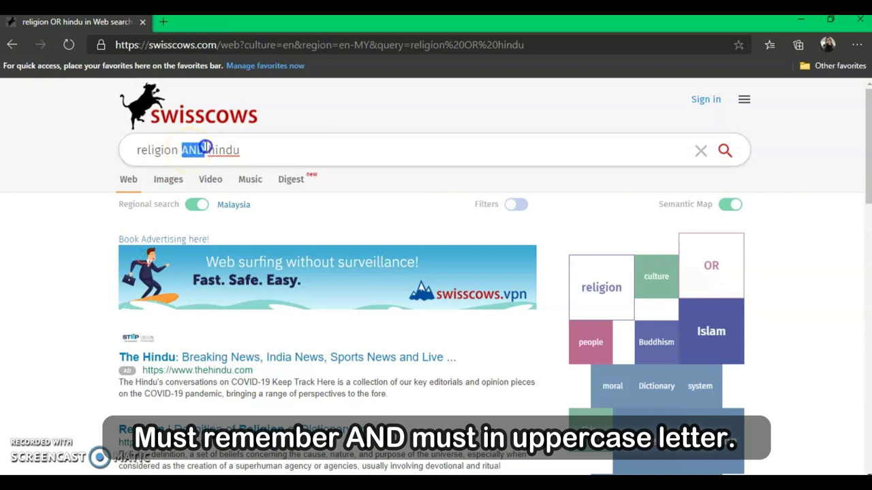
pyautogui.click(292, 152)
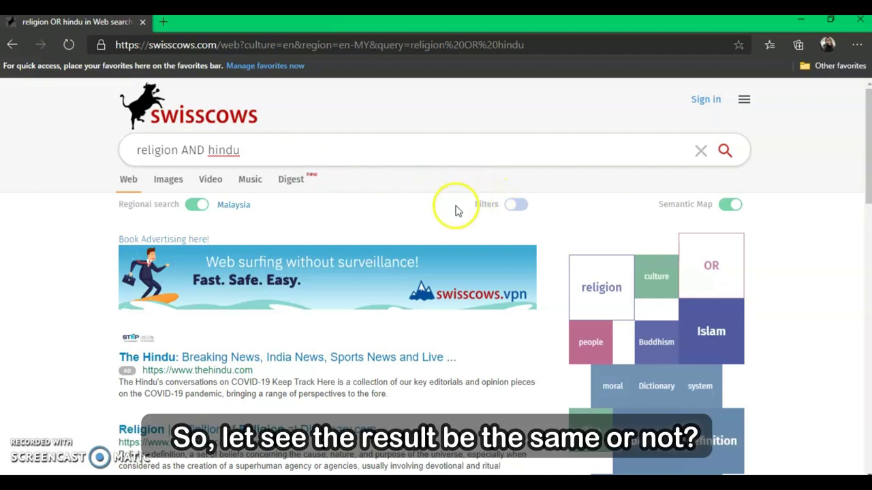
pyautogui.click(724, 152)
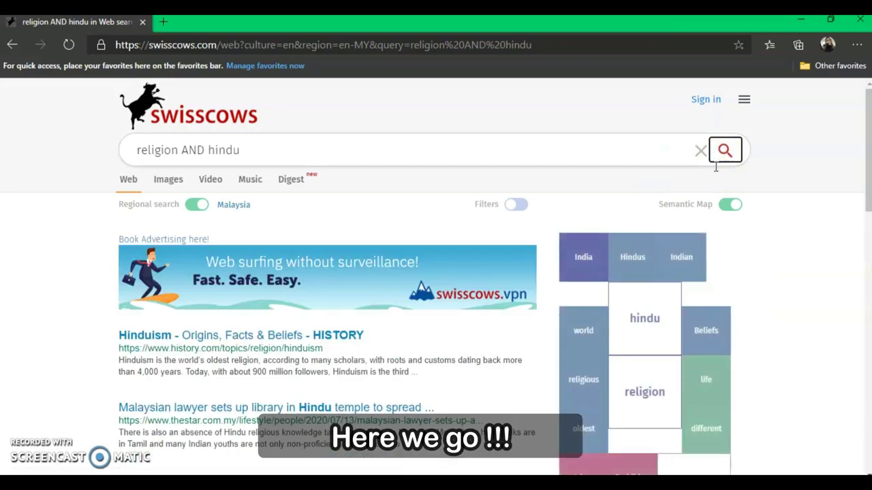
# Step: Scroll through the Hinduism results from History, Britannica and Wikipedia, then back to the top
pyautogui.scroll(-1, 532, 192)
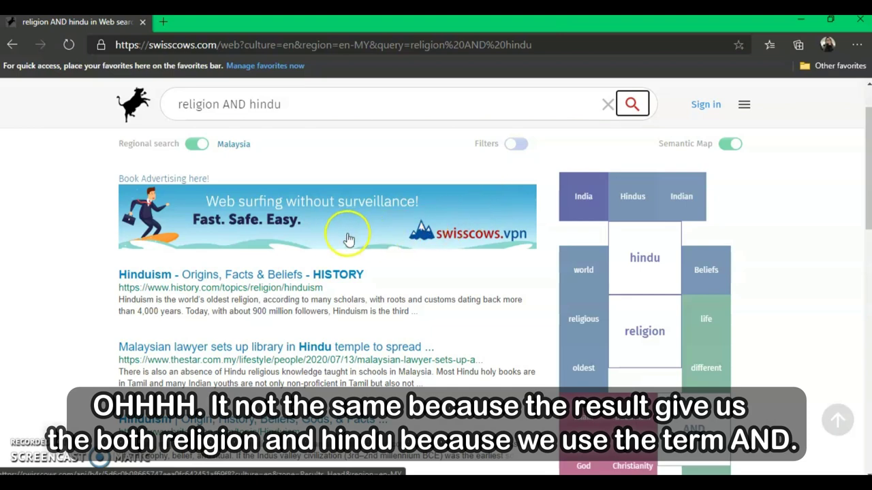
pyautogui.scroll(-1, 289, 257)
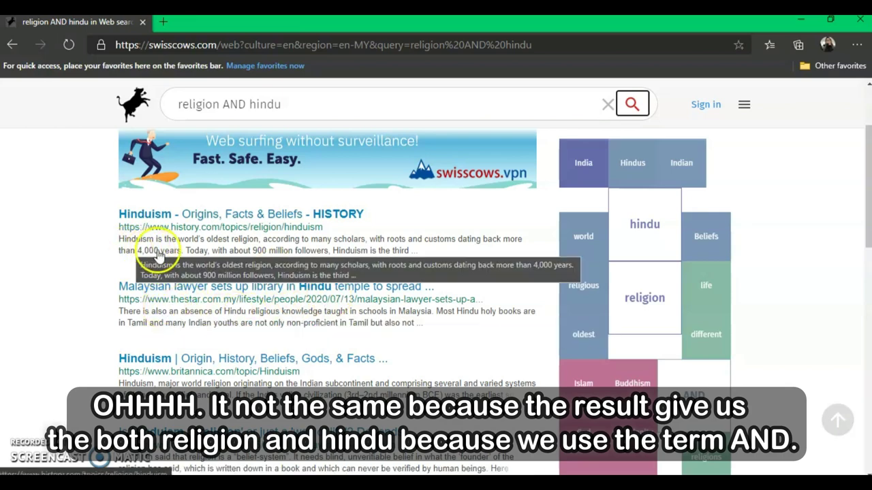
pyautogui.scroll(-1, 230, 254)
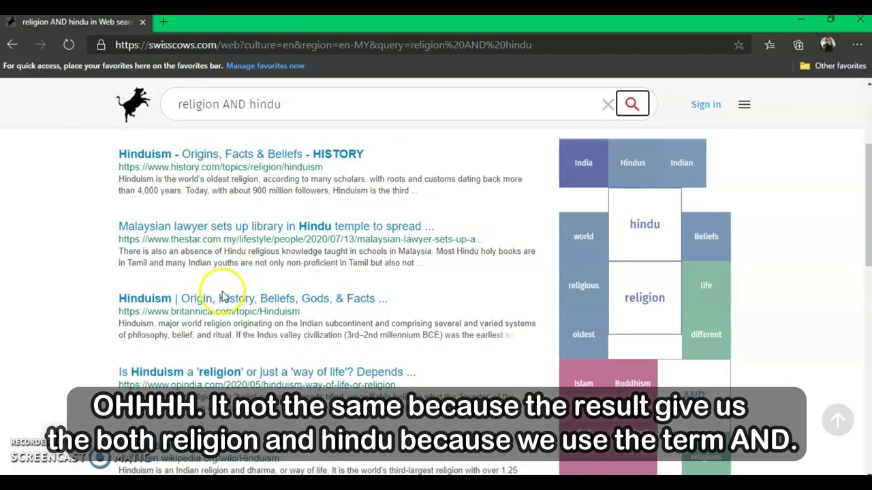
pyautogui.scroll(-1, 222, 300)
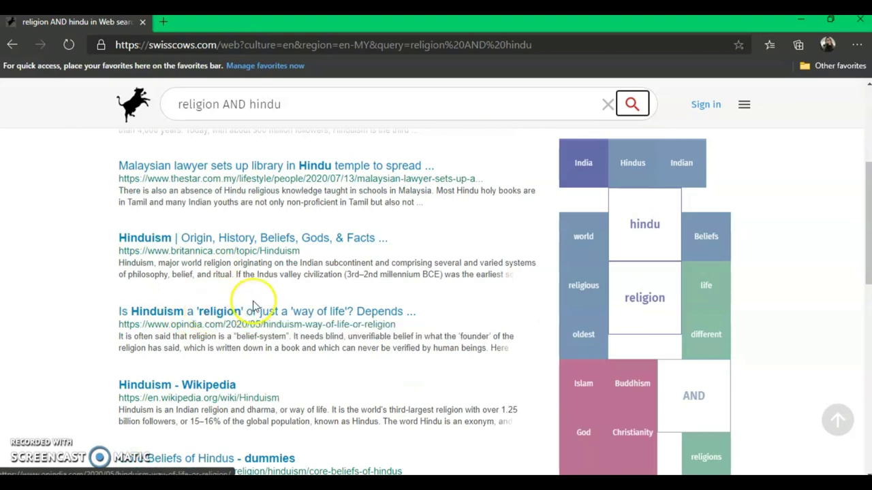
pyautogui.scroll(4, 252, 299)
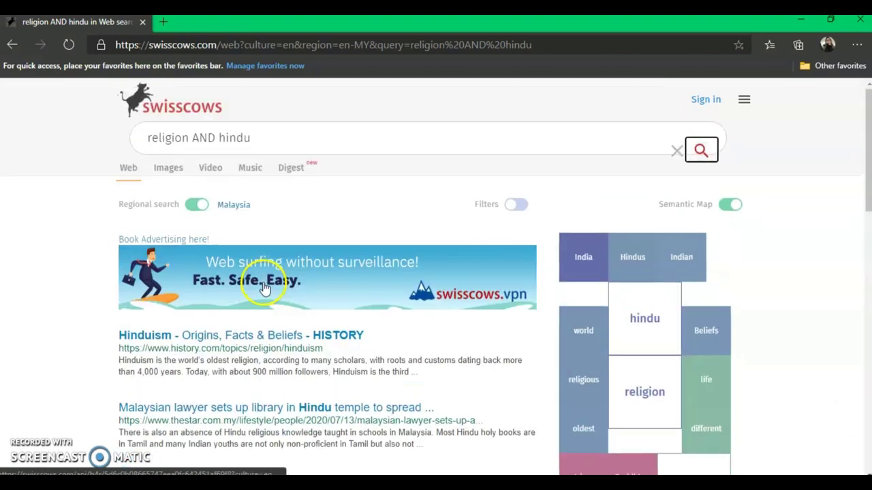
# Step: Replace AND with uppercase NOT, fixing the 'MOT' typo, so the query reads 'religion NOT hindu'
pyautogui.click(204, 151)
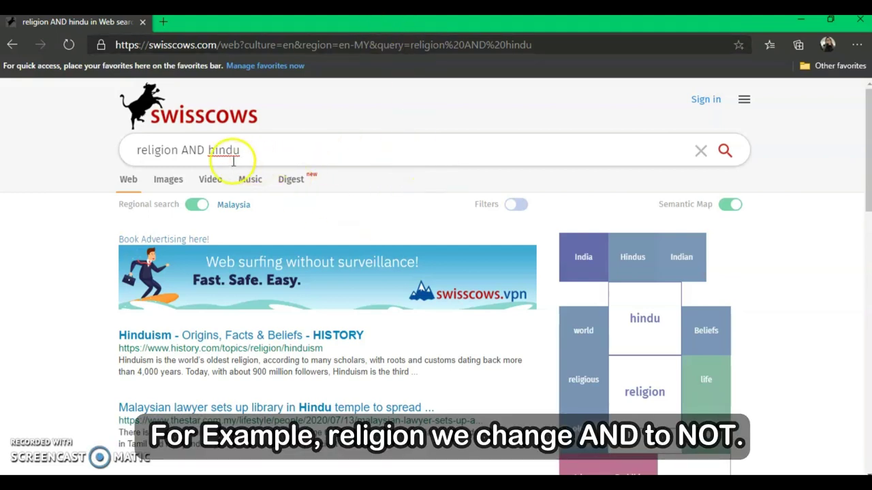
pyautogui.click(201, 150)
pyautogui.press('BackSpace')
pyautogui.press('BackSpace')
pyautogui.press('BackSpace')
pyautogui.write('MOT')
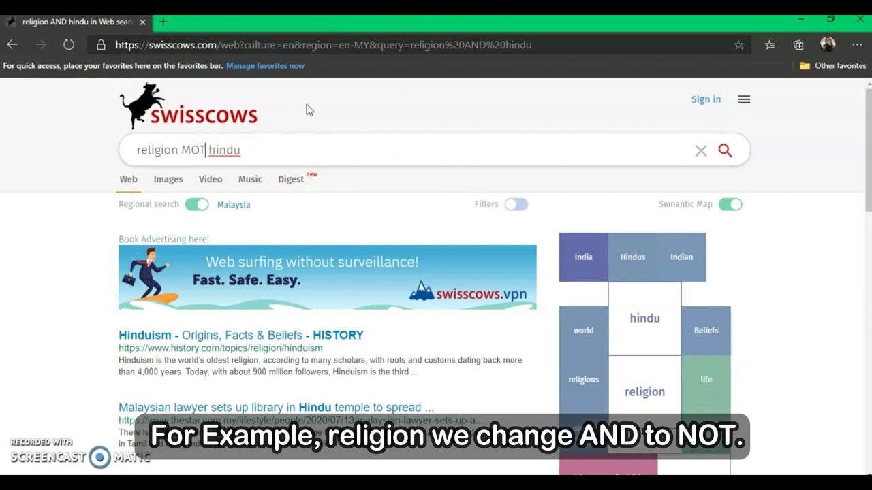
pyautogui.press('BackSpace')
pyautogui.press('BackSpace')
pyautogui.write('NO')
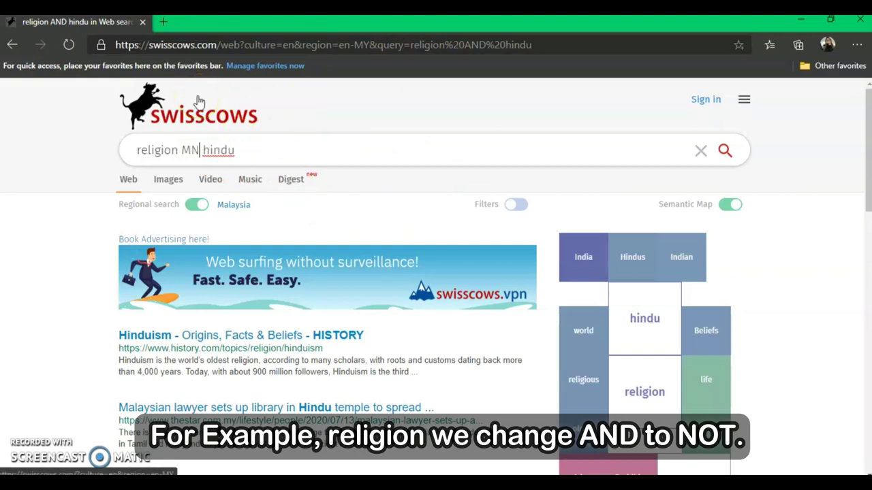
pyautogui.write('T')
pyautogui.click(190, 148)
pyautogui.press('BackSpace')
# Step: Search 'religion NOT hindu' and scroll down past the Collins and Cambridge dictionary results
pyautogui.click(725, 150)
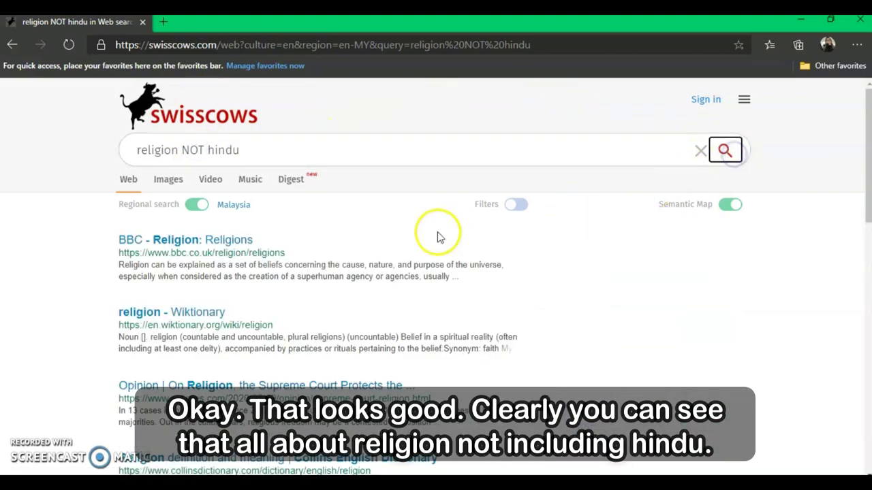
pyautogui.scroll(-1, 297, 240)
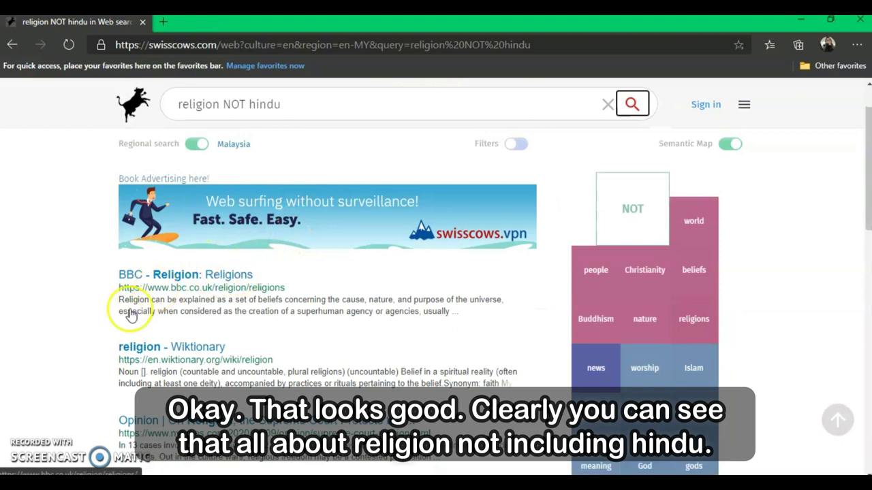
pyautogui.scroll(-1, 167, 352)
pyautogui.scroll(-2, 232, 354)
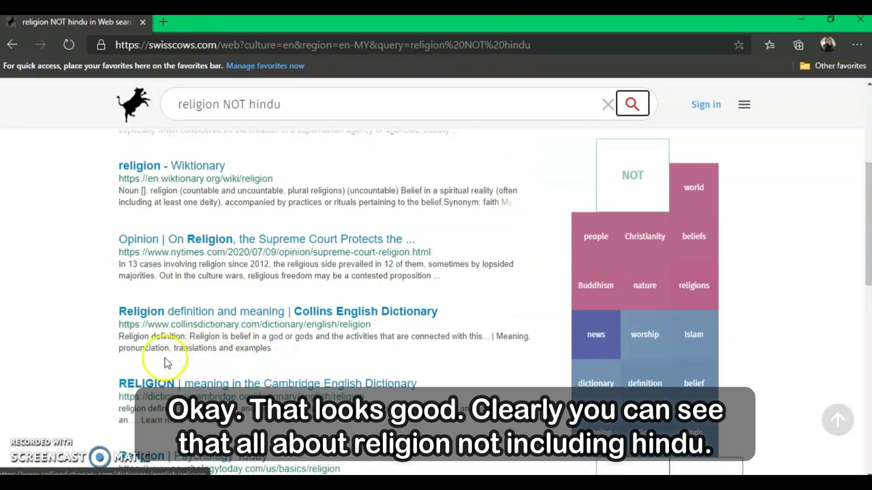
pyautogui.scroll(-1, 186, 340)
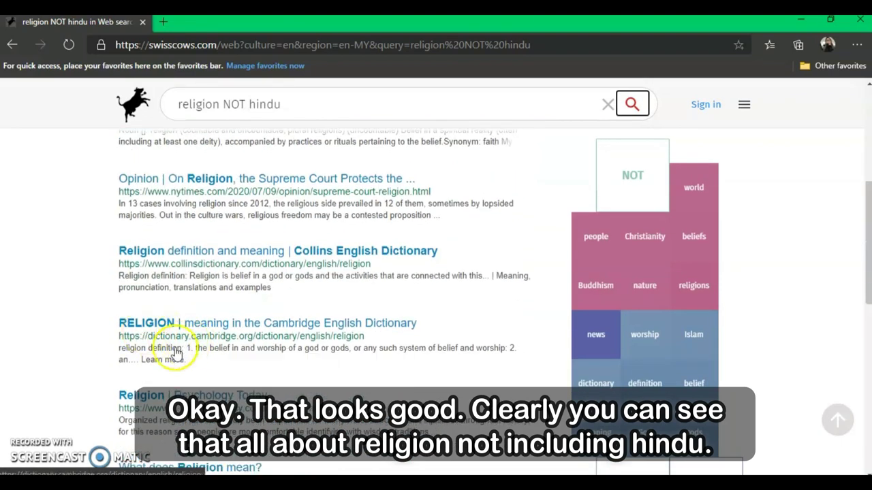